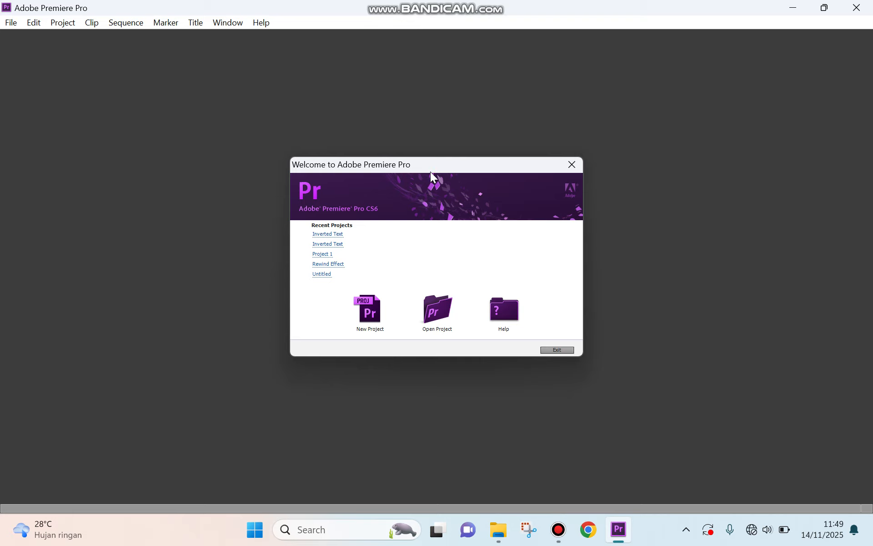
- Create a project named INVERTED TEXT 2 with a DV-NTSC Standard 48kHz sequence
{"action": "left_click", "coordinate": [373, 315]}
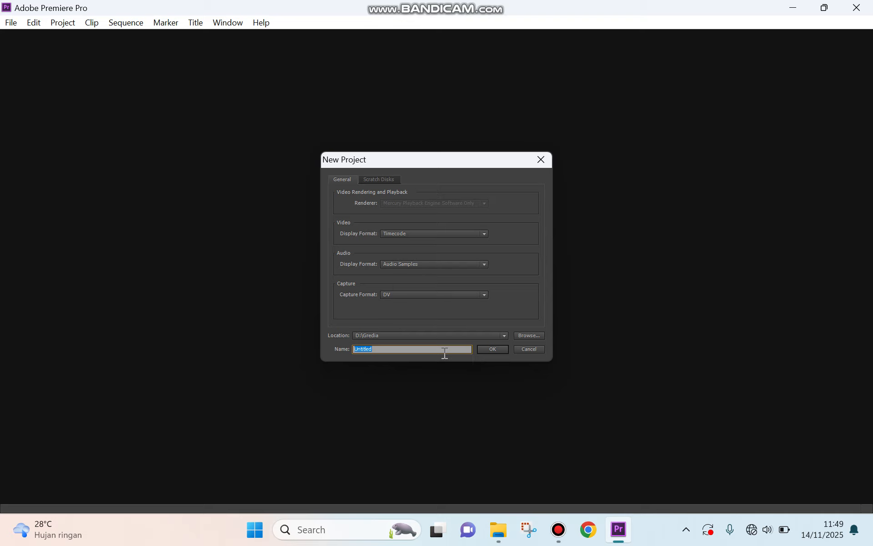
{"action": "key", "text": "BackSpace"}
{"action": "type", "text": "IM"}
{"action": "type", "text": "VERTE"}
{"action": "type", "text": "D TEXT 2"}
{"action": "left_click", "coordinate": [500, 352]}
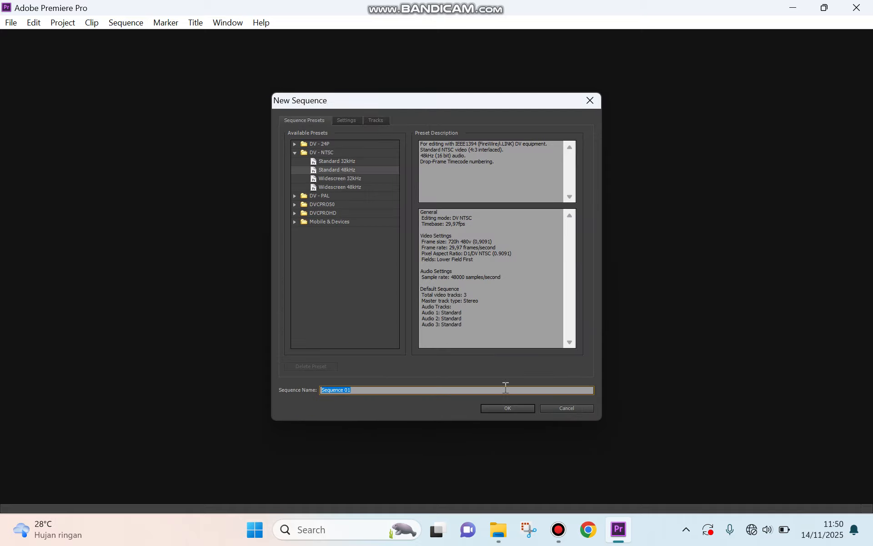
{"action": "left_click", "coordinate": [505, 407]}
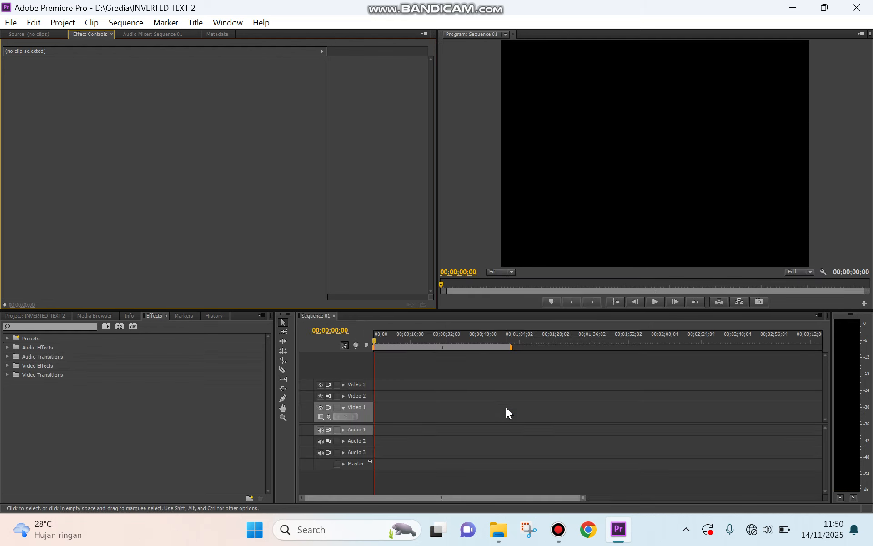
{"action": "left_click", "coordinate": [52, 318]}
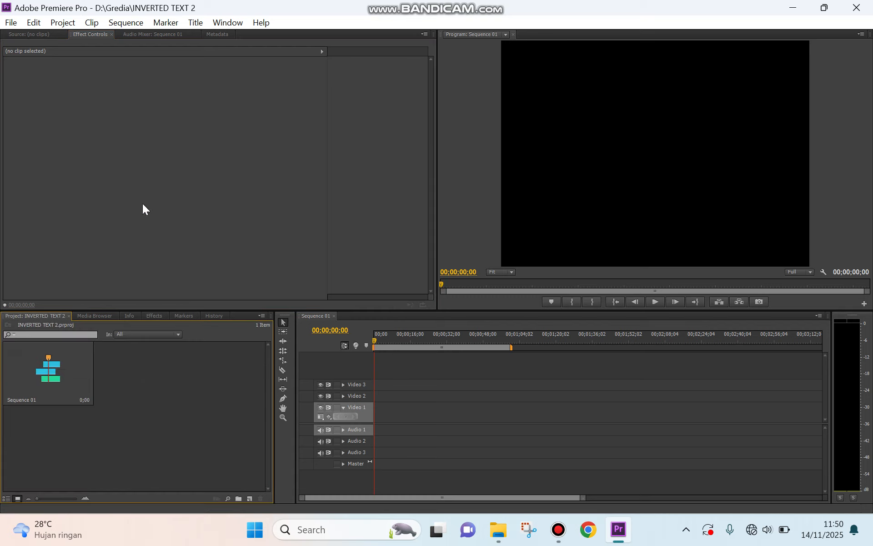
{"action": "left_click", "coordinate": [10, 24]}
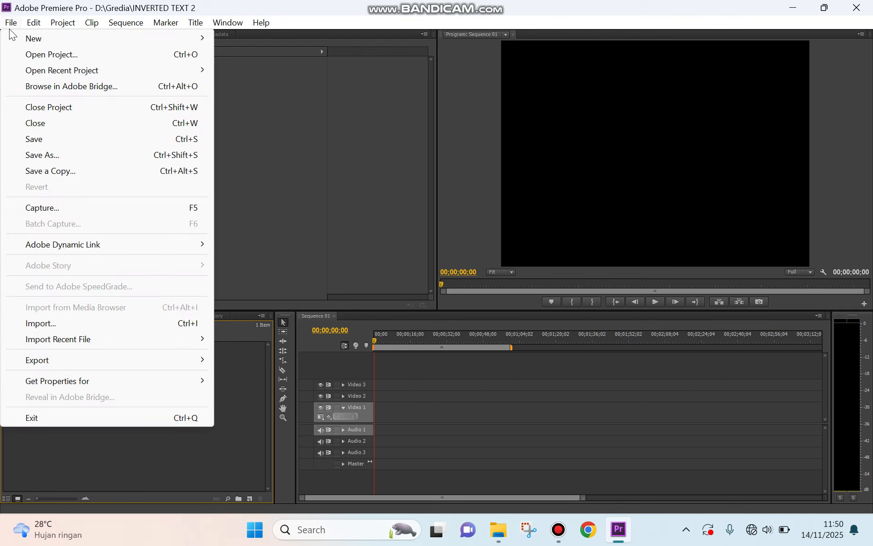
{"action": "left_click", "coordinate": [71, 320]}
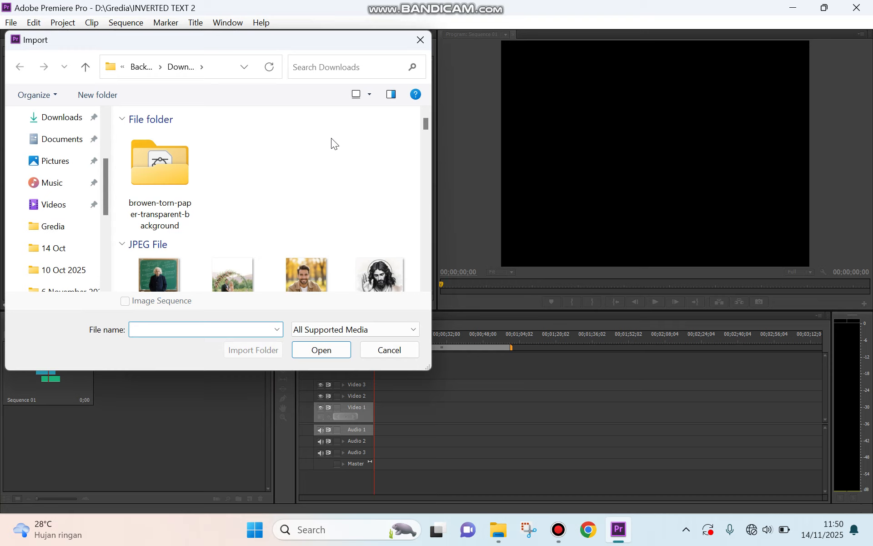
{"action": "mouse_move", "coordinate": [541, 5]}
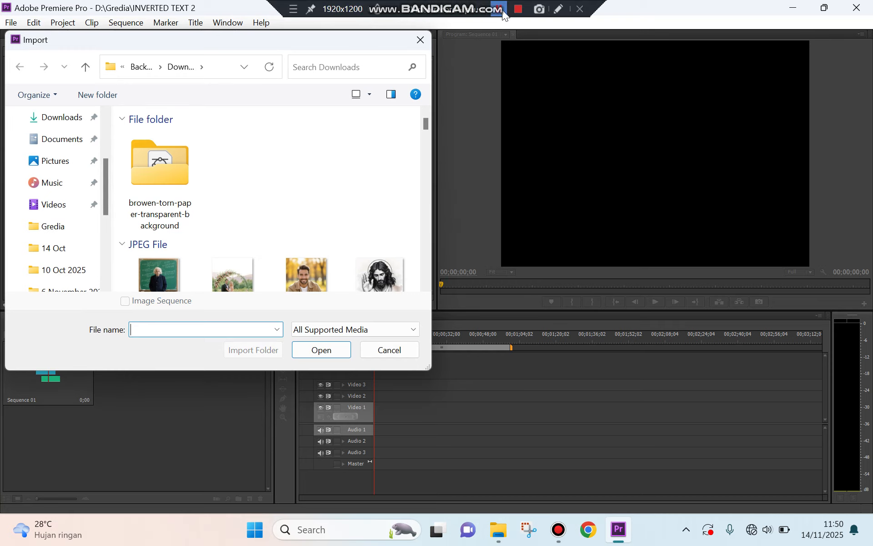
{"action": "scroll", "coordinate": [328, 113], "scroll_direction": "down", "scroll_amount": 5}
{"action": "left_click", "coordinate": [303, 138]}
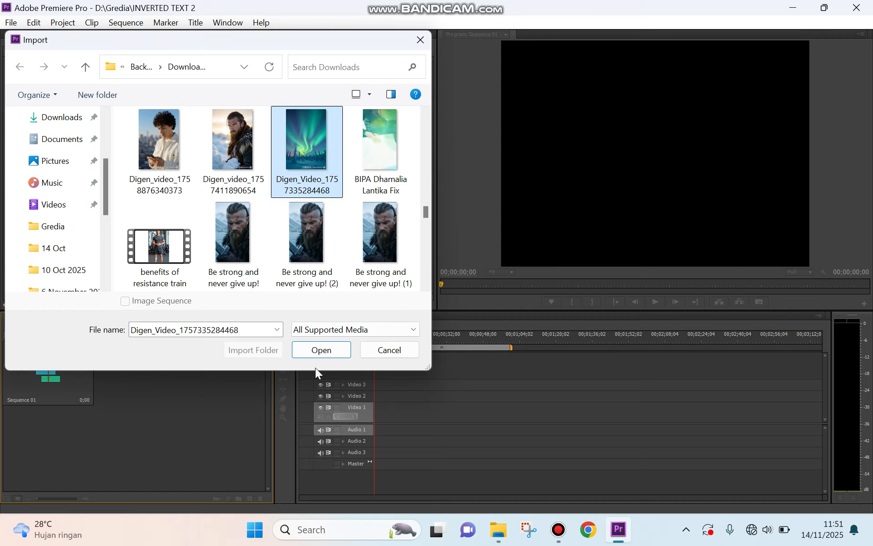
{"action": "left_click", "coordinate": [313, 354]}
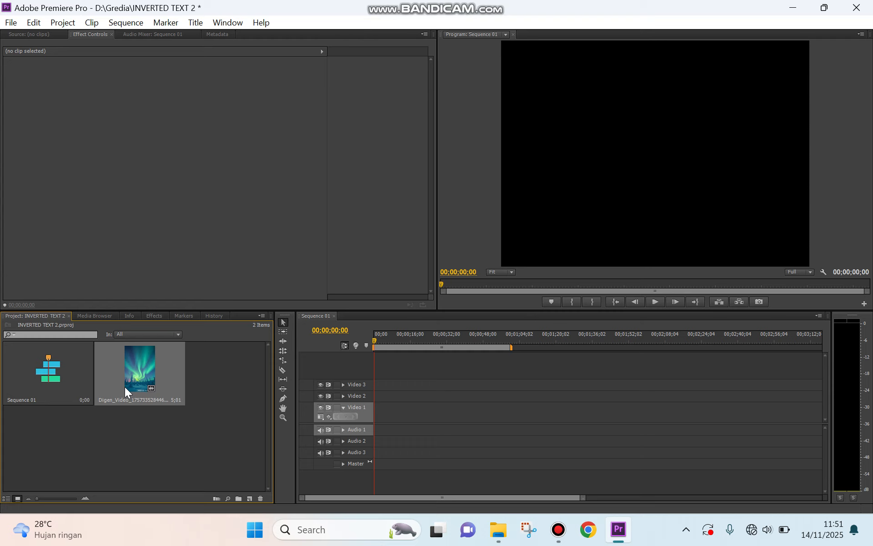
{"action": "left_click_drag", "start_coordinate": [131, 377], "coordinate": [374, 411]}
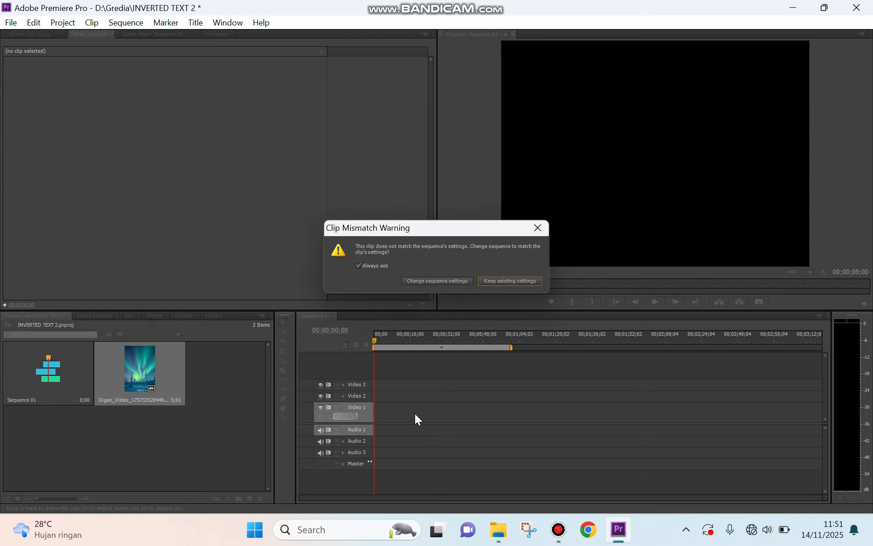
{"action": "left_click", "coordinate": [492, 283]}
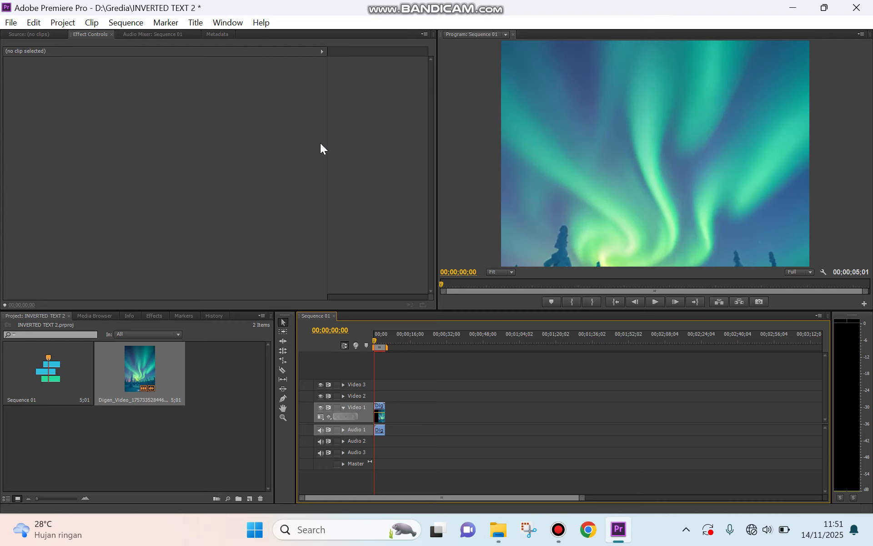
- Create a new default still title with a 720 × 480 frame and the suggested name
{"action": "left_click", "coordinate": [196, 23]}
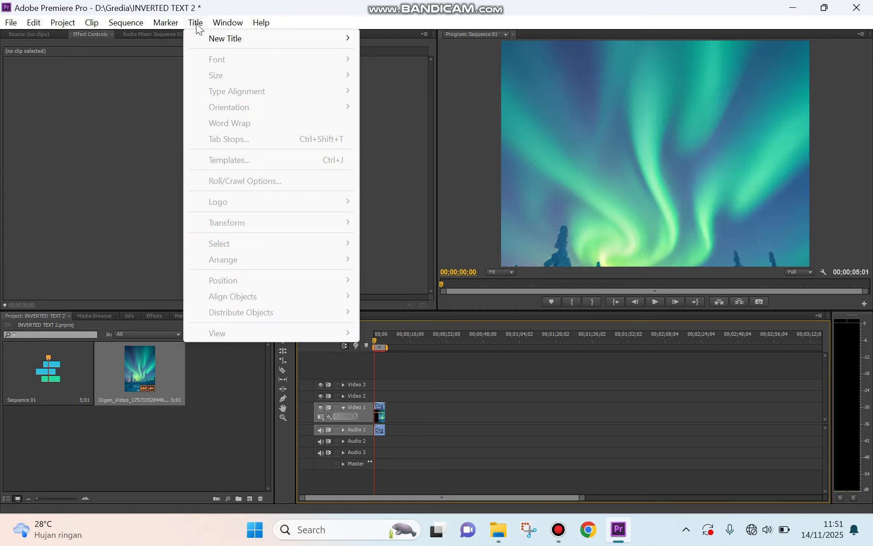
{"action": "mouse_move", "coordinate": [210, 36]}
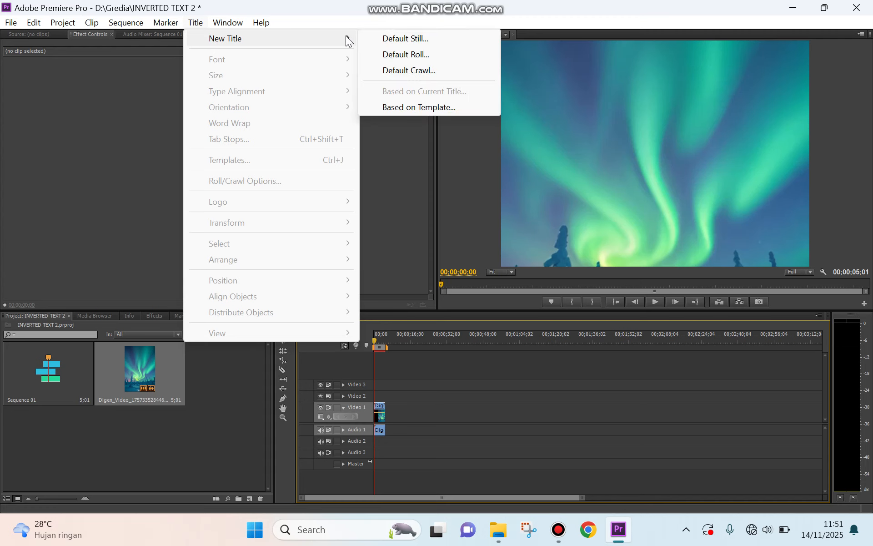
{"action": "left_click", "coordinate": [372, 36]}
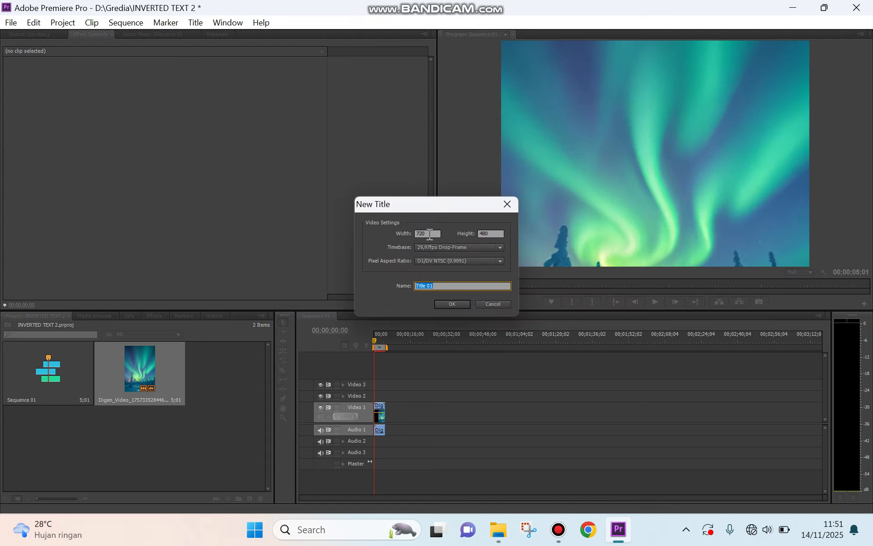
{"action": "left_click", "coordinate": [452, 304]}
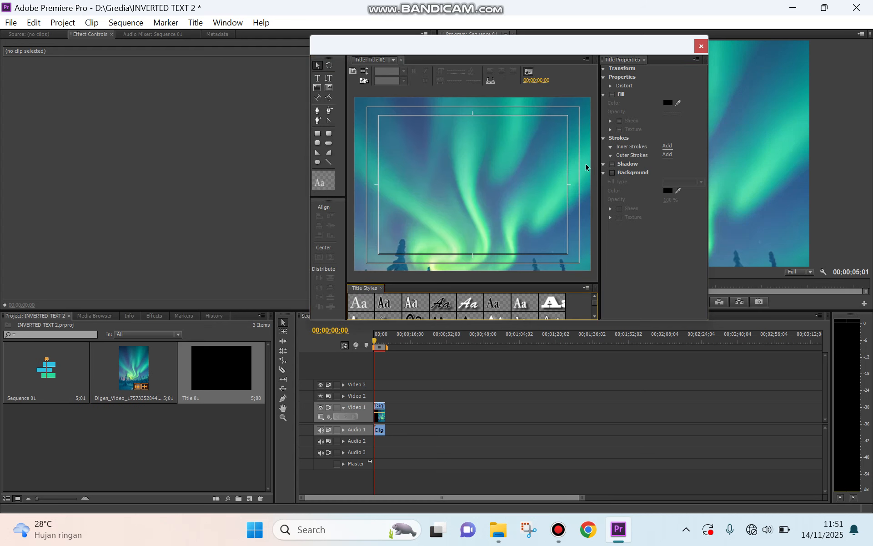
- Add the text AURORA to the title with the Type tool, in the left-centre area of the frame
{"action": "left_click_drag", "start_coordinate": [565, 49], "coordinate": [542, 92]}
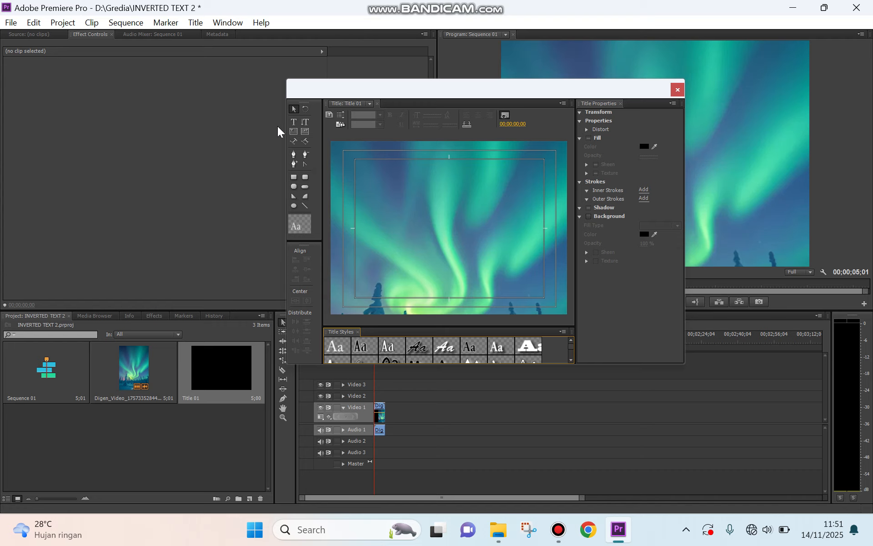
{"action": "left_click", "coordinate": [294, 122]}
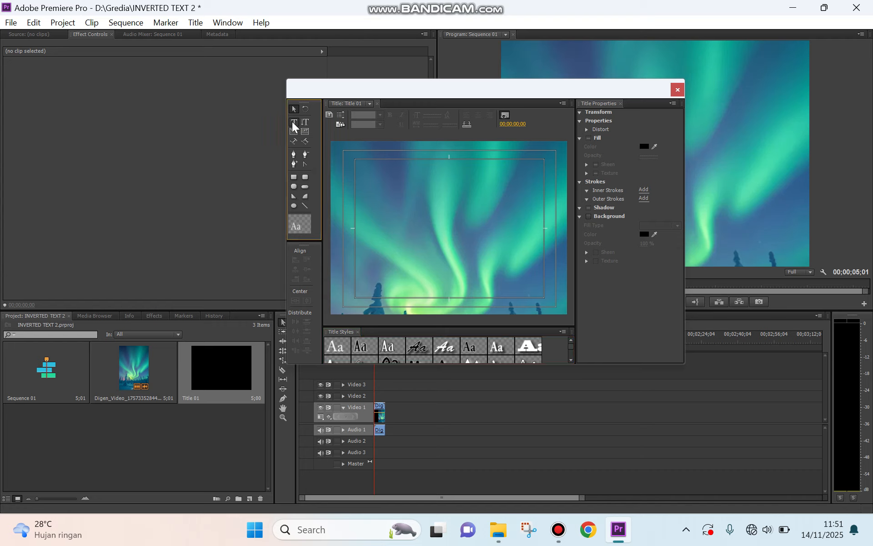
{"action": "left_click", "coordinate": [371, 222]}
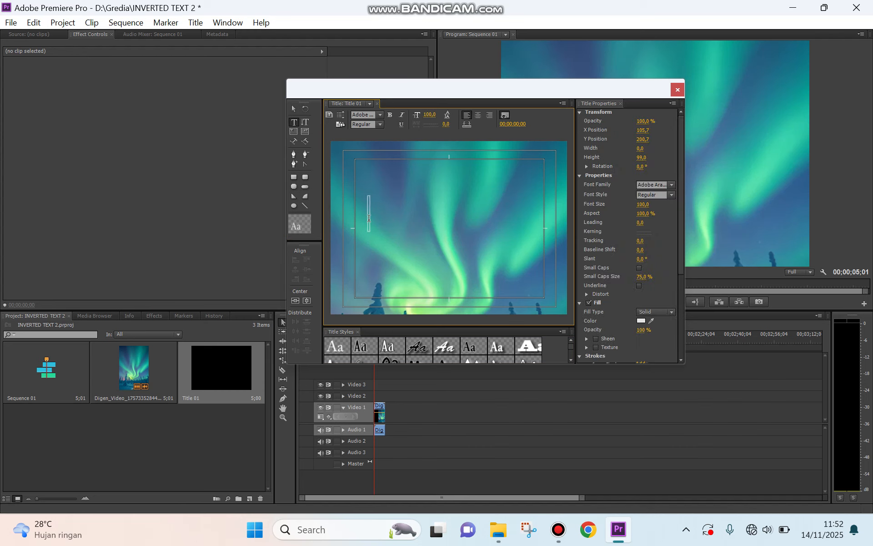
{"action": "type", "text": "AU"}
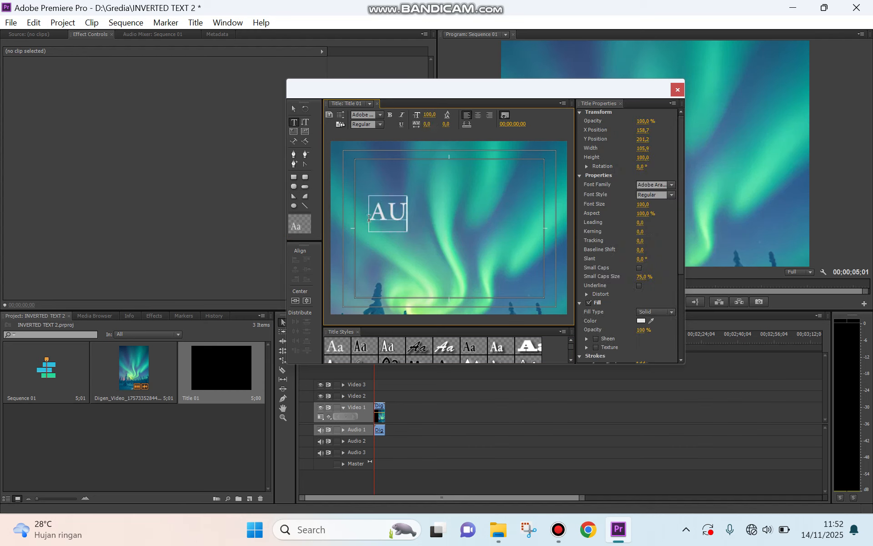
{"action": "type", "text": "RORA"}
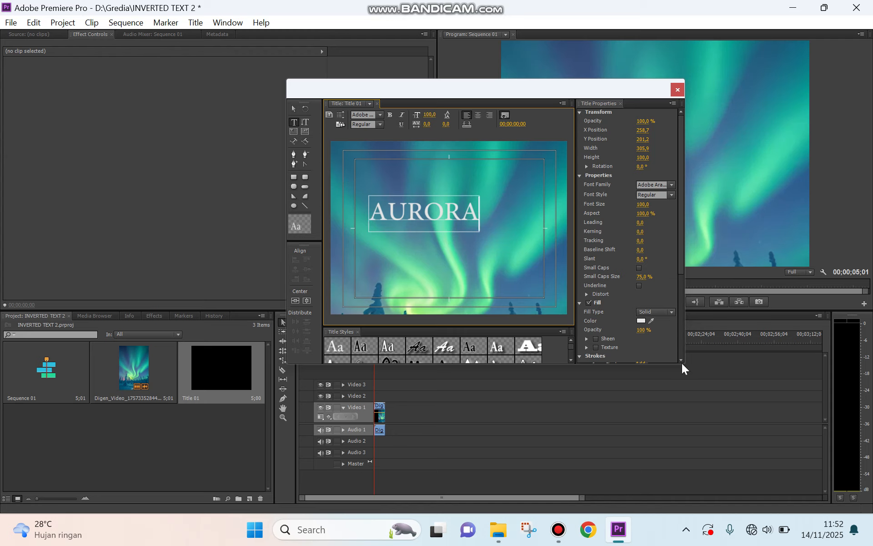
- Apply the bold white Lithos Pro Black title style with an outer stroke to the AURORA text
{"action": "left_click_drag", "start_coordinate": [677, 362], "coordinate": [674, 407]}
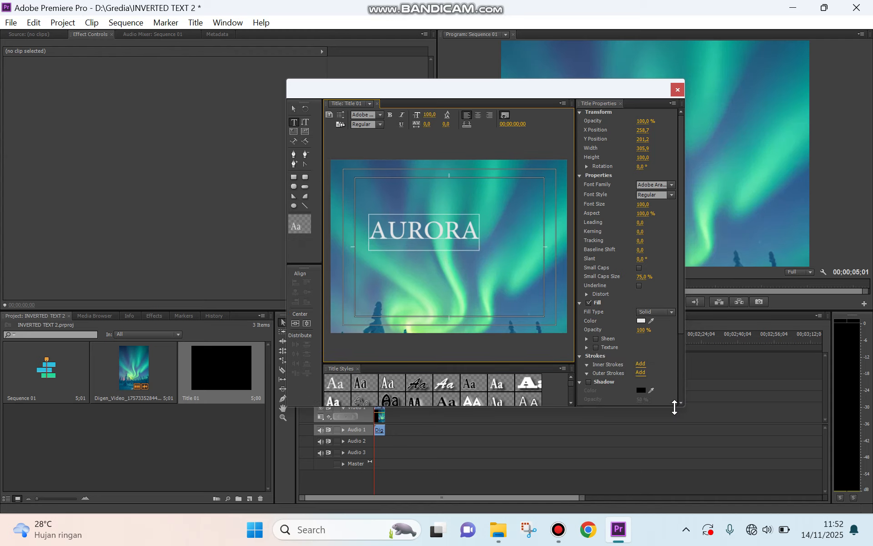
{"action": "left_click", "coordinate": [572, 400]}
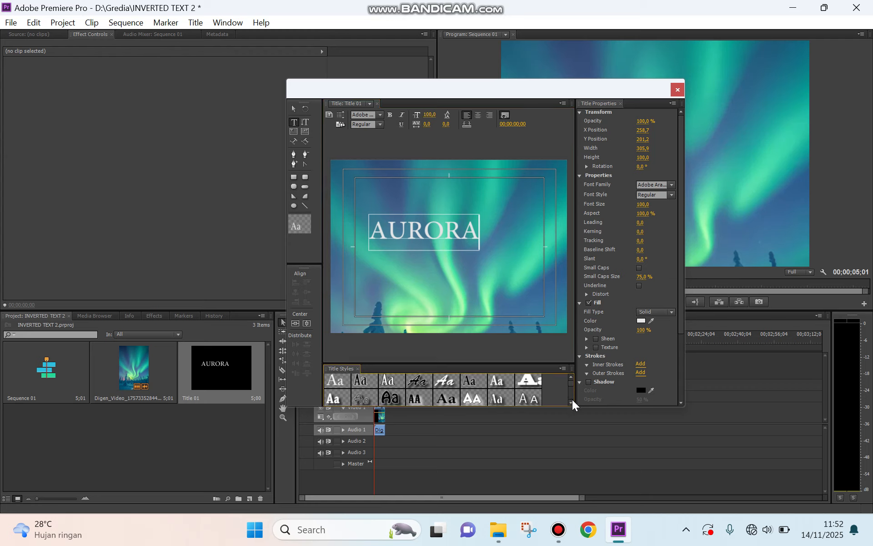
{"action": "left_click", "coordinate": [572, 401]}
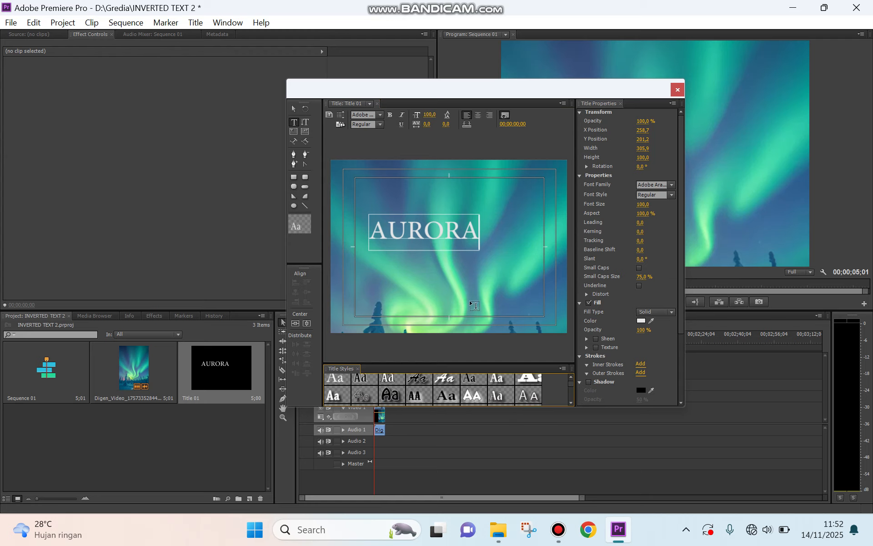
{"action": "left_click", "coordinate": [469, 390]}
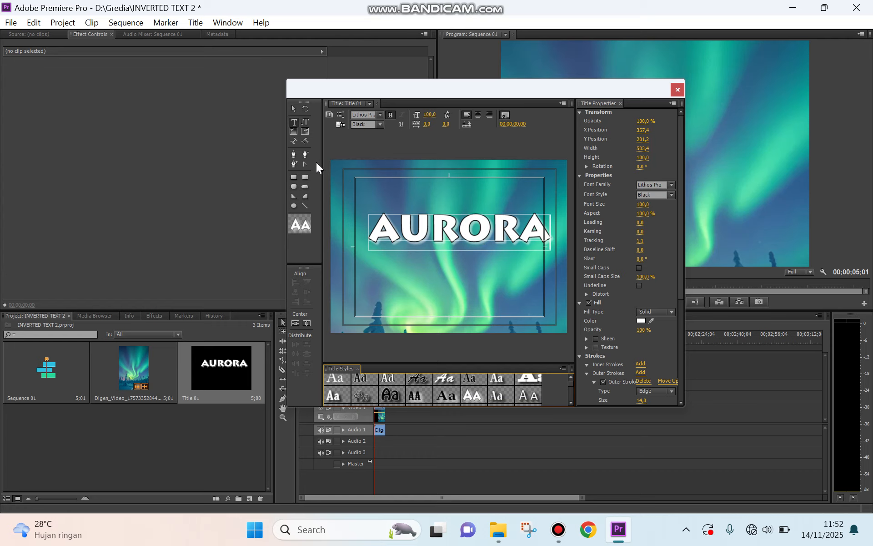
- Move the AURORA text near the frame's centre, at about X 331, Y 235, and close the title editor
{"action": "left_click", "coordinate": [293, 108]}
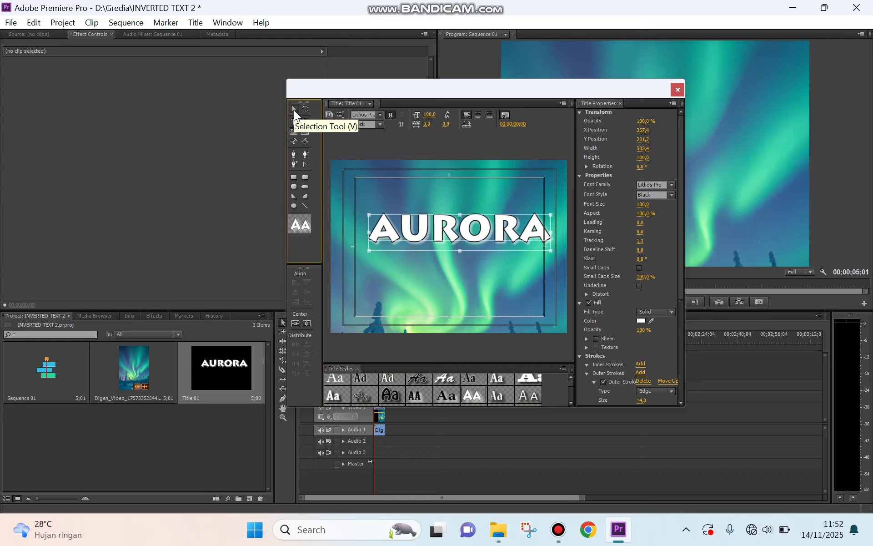
{"action": "left_click", "coordinate": [478, 236]}
{"action": "left_click_drag", "start_coordinate": [479, 235], "coordinate": [469, 250]}
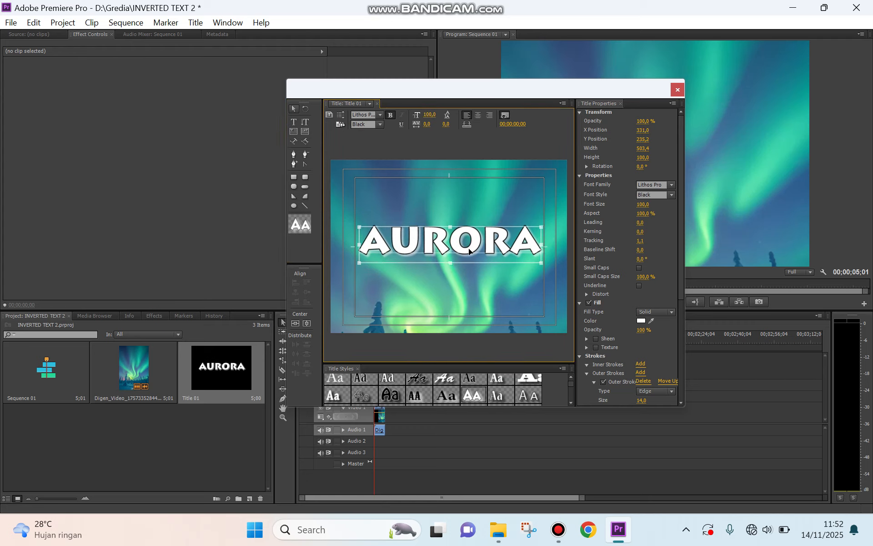
{"action": "left_click", "coordinate": [678, 92]}
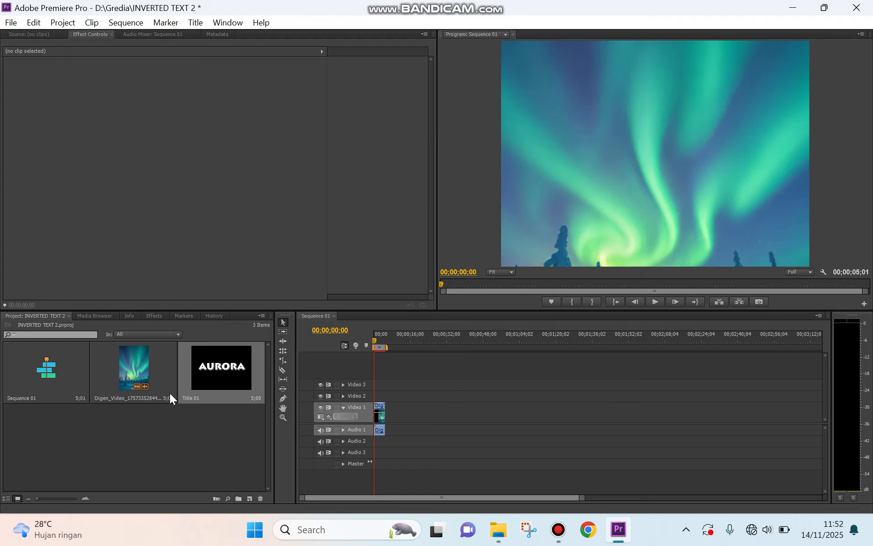
- Place the AURORA title at the start of Video 2, above the aurora clip, and play the sequence
{"action": "left_click_drag", "start_coordinate": [198, 380], "coordinate": [368, 398]}
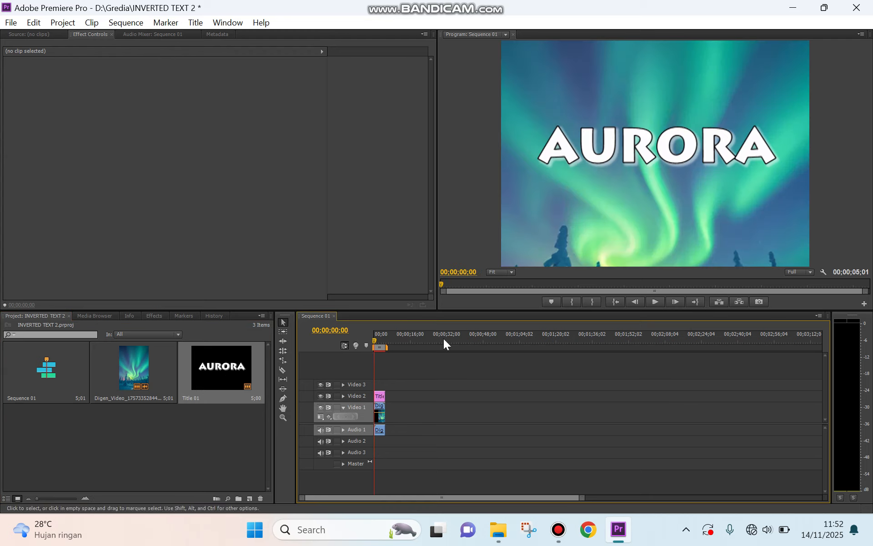
{"action": "left_click", "coordinate": [653, 304]}
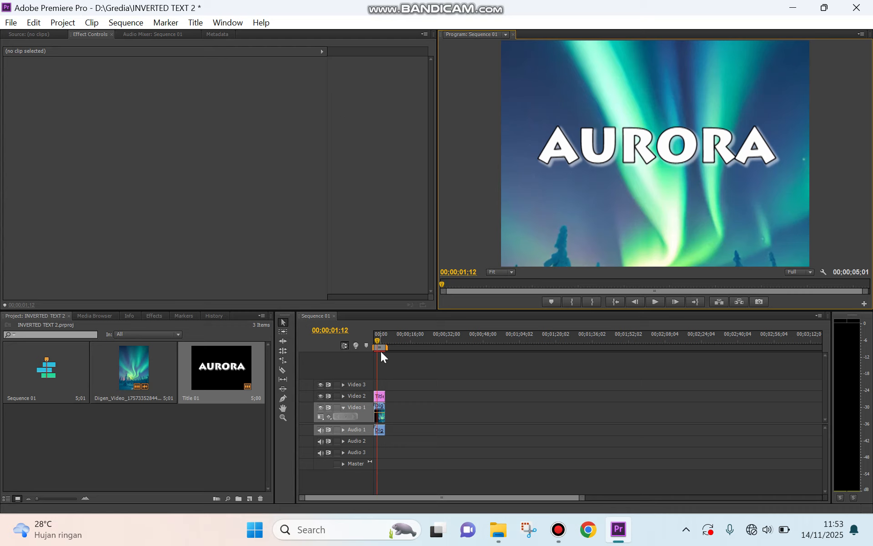
- Set the Opacity blend mode of the AURORA title clip on Video 2 to Exclusion
{"action": "left_click", "coordinate": [379, 398]}
{"action": "left_click", "coordinate": [379, 398]}
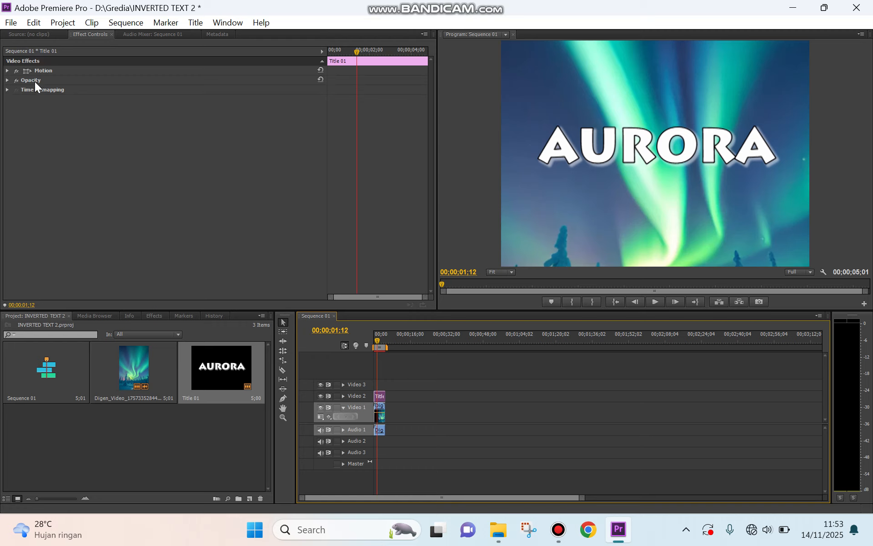
{"action": "left_click", "coordinate": [6, 90]}
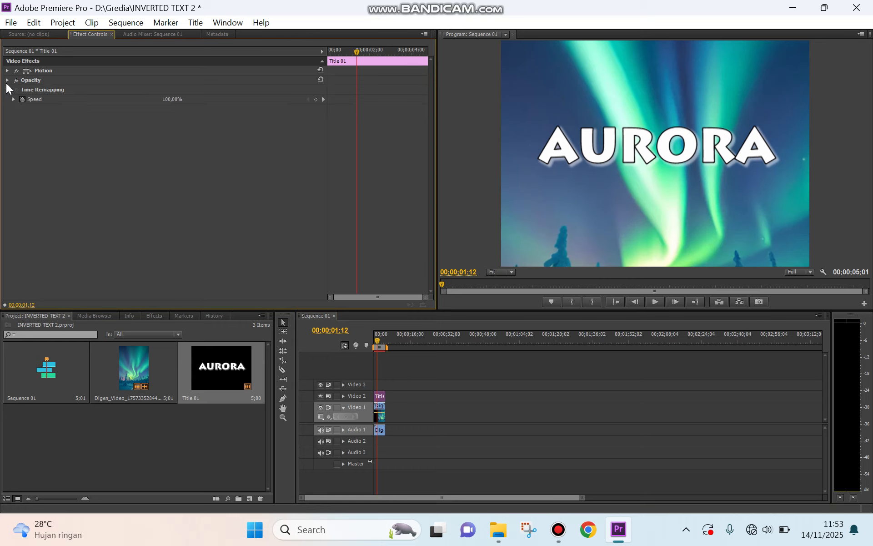
{"action": "left_click", "coordinate": [8, 80]}
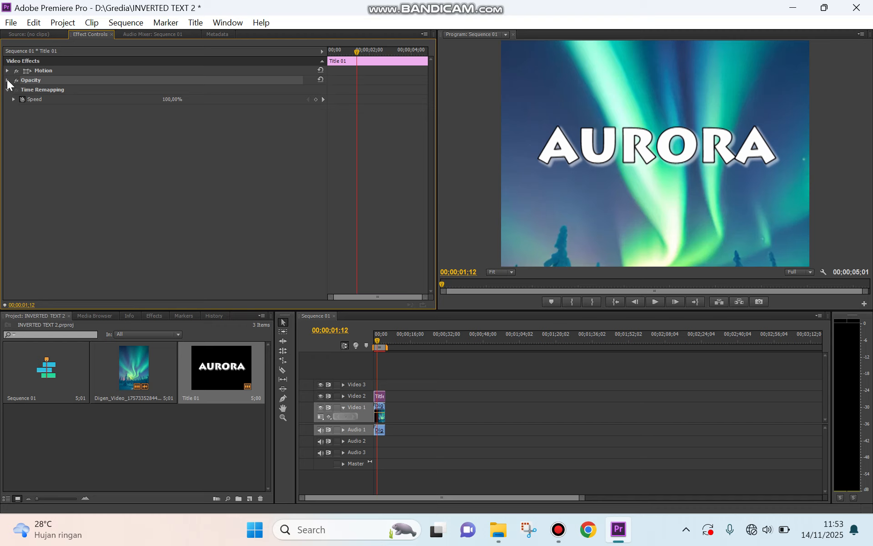
{"action": "left_click", "coordinate": [6, 80]}
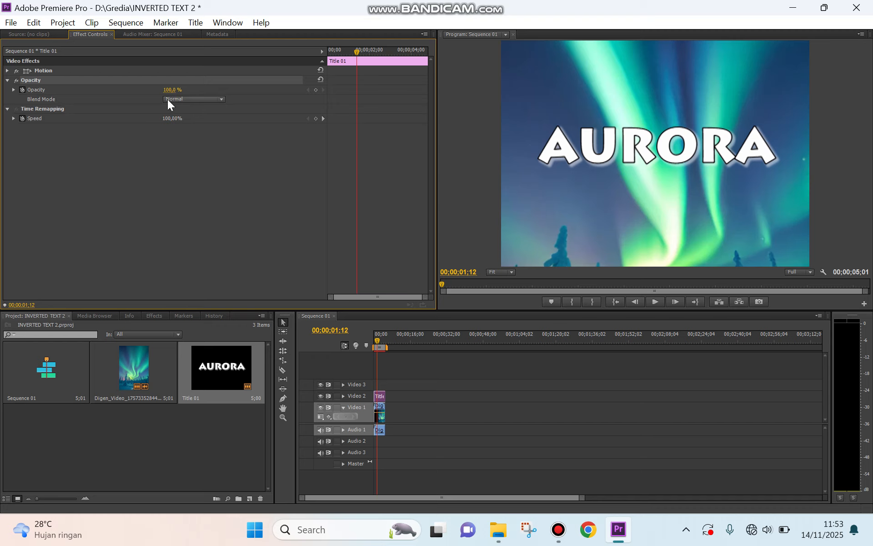
{"action": "left_click", "coordinate": [167, 99]}
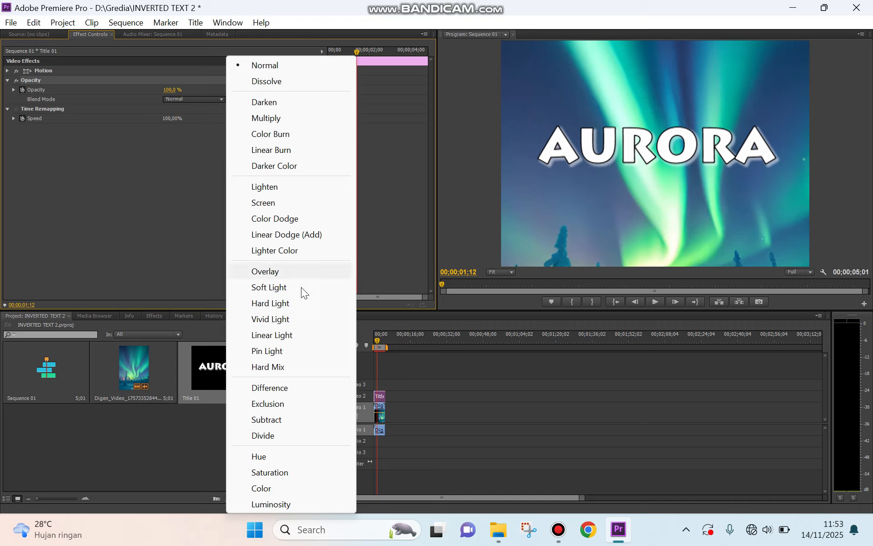
{"action": "left_click", "coordinate": [305, 403]}
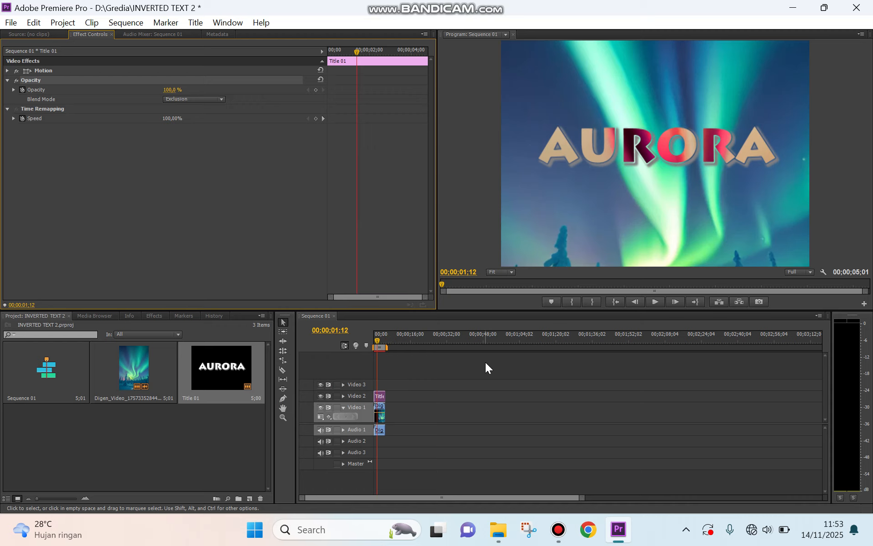
- Play the sequence from its start to preview the inverted AURORA text over the video
{"action": "left_click_drag", "start_coordinate": [380, 341], "coordinate": [369, 344]}
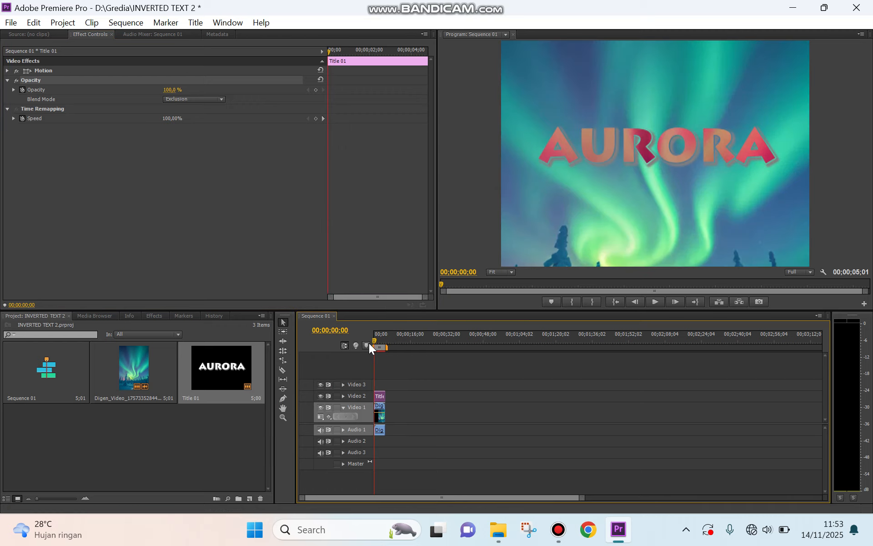
{"action": "left_click", "coordinate": [651, 302]}
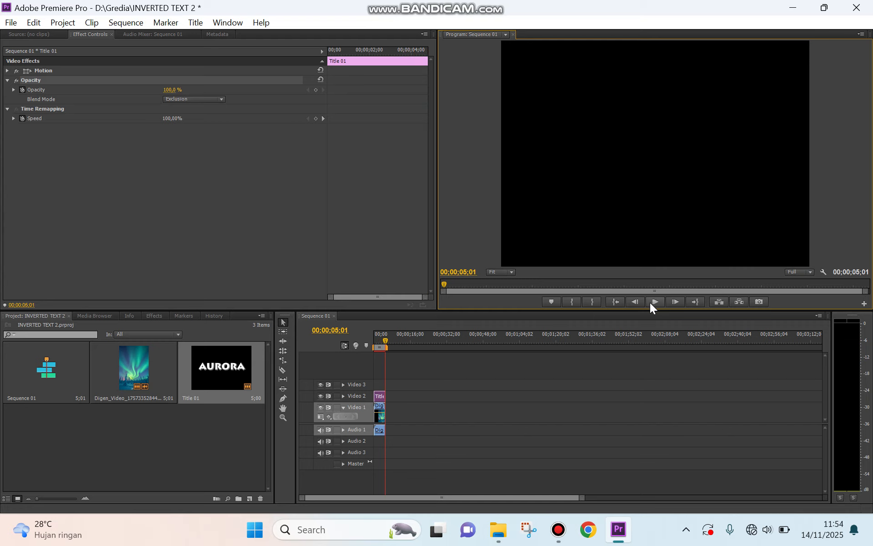
{"action": "left_click", "coordinate": [558, 529]}
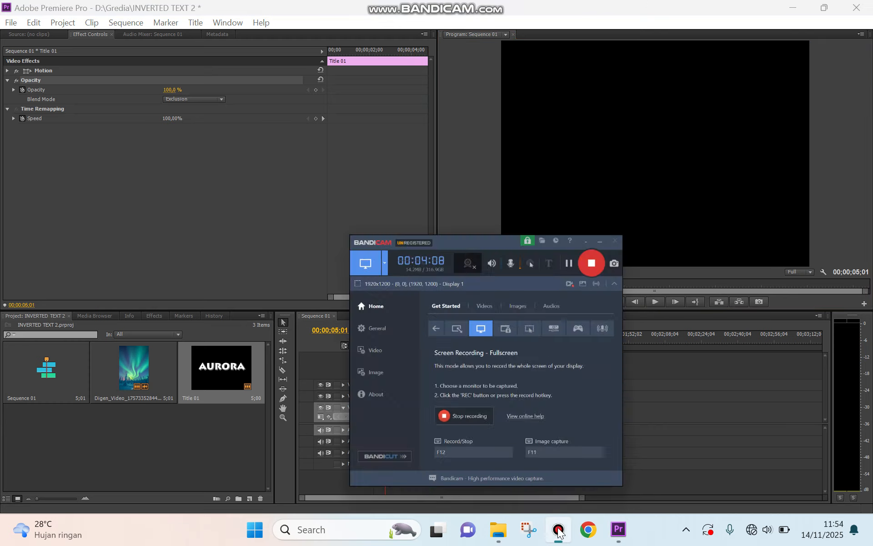